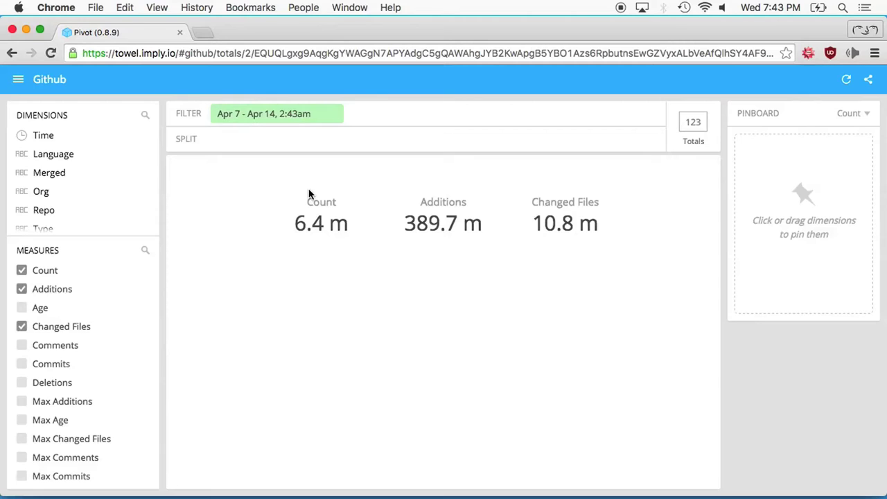
View the auto-update settings of the Github data cube and close them.
click(846, 80)
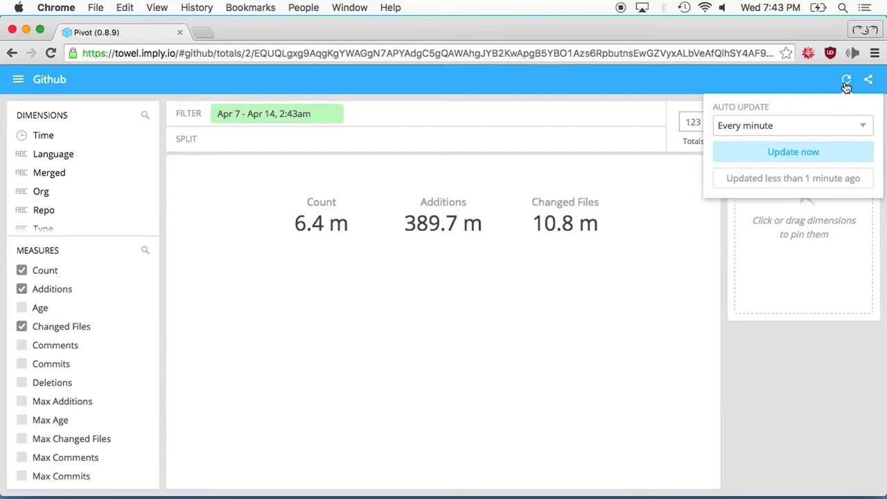
click(846, 85)
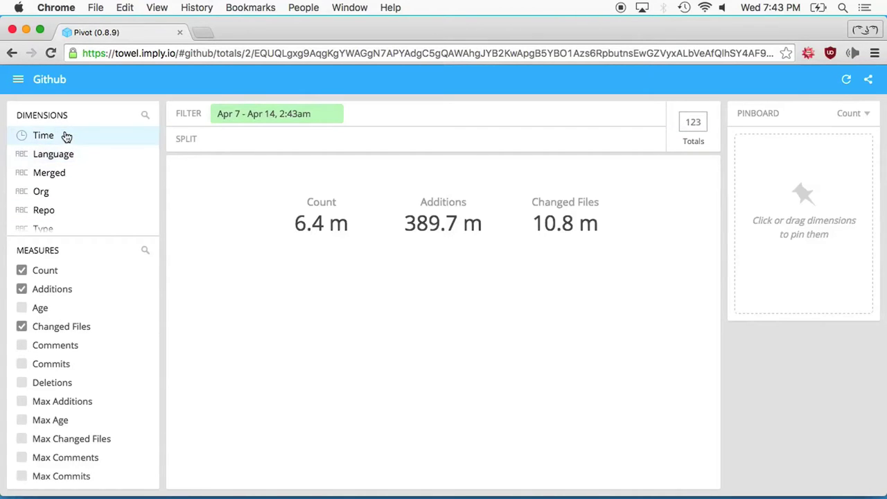
Split the Github events by Time in hours and narrow the chart's time range to Apr 11, 5am through Apr 14, 1am.
drag(67, 136, 277, 220)
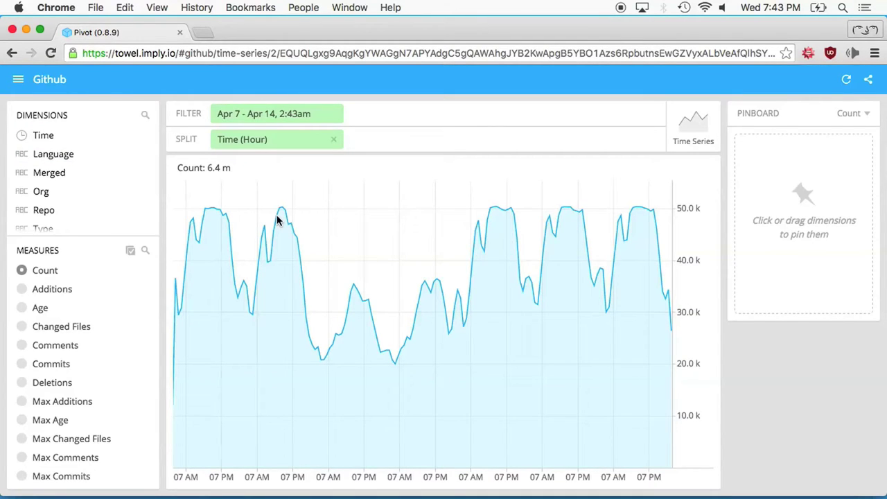
click(291, 122)
click(291, 121)
drag(469, 245, 667, 246)
click(682, 172)
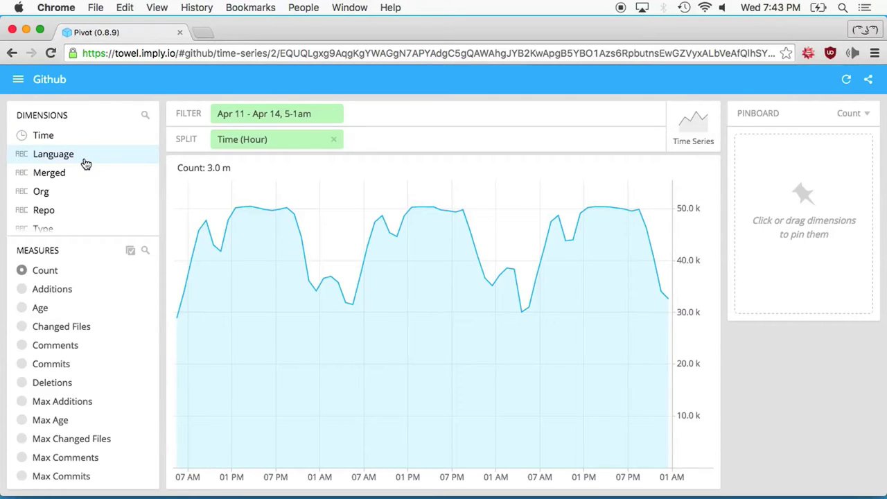
Pin the Language and Type dimensions to the pinboard.
drag(85, 161, 785, 190)
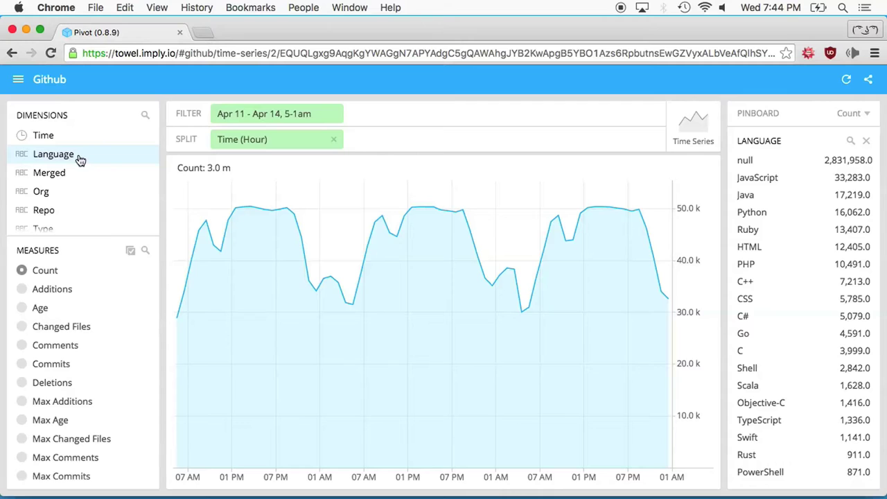
scroll(83, 194, down, 2)
scroll(83, 196, up, 2)
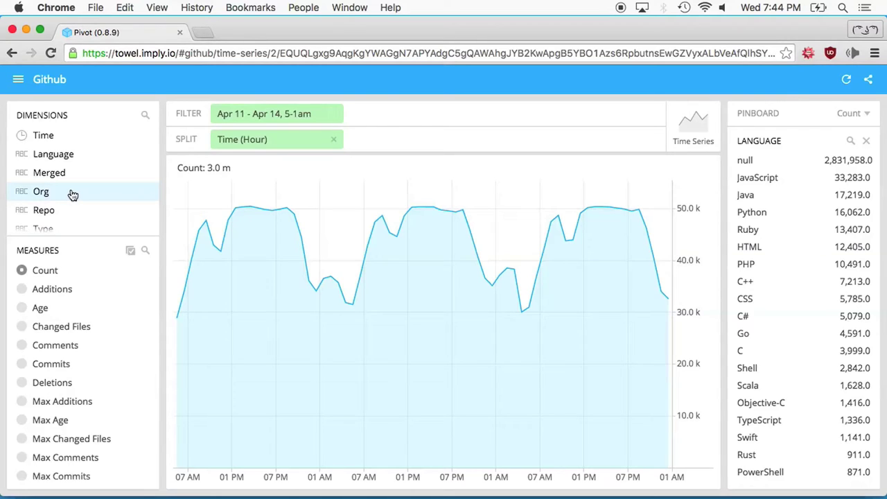
scroll(71, 192, down, 1)
drag(61, 203, 771, 358)
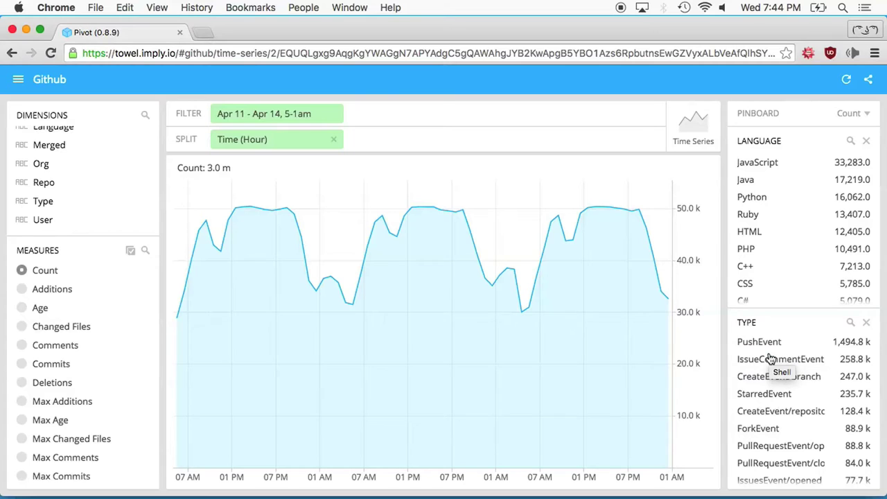
Filter the chart to IssueCommentEvent from the pinned Type values and clear that filter again.
click(807, 366)
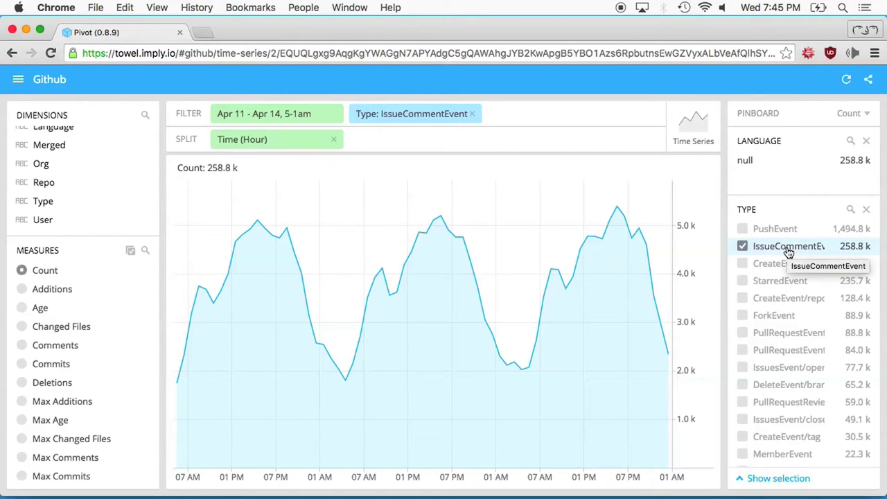
scroll(138, 162, up, 2)
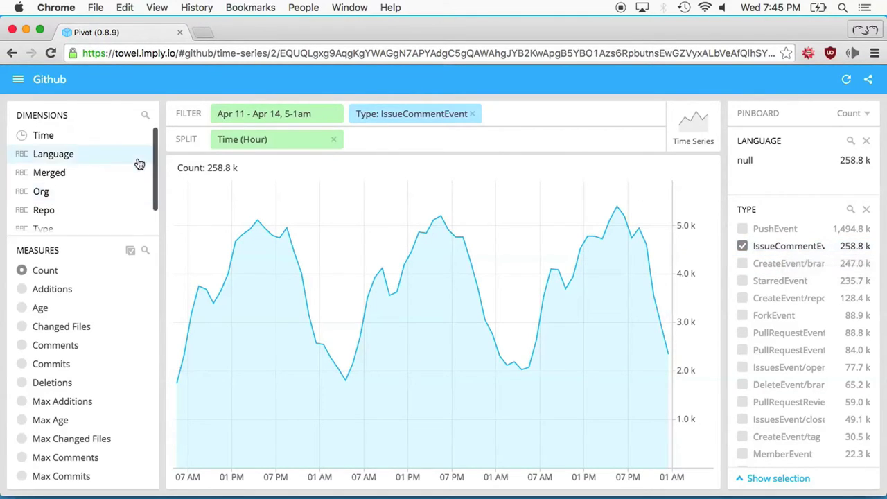
click(742, 246)
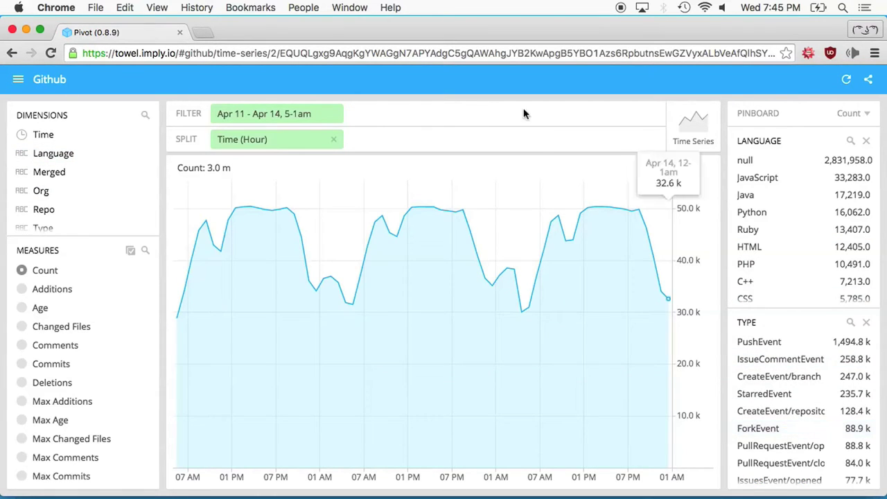
Add a Repo filter, search its values for "drui" and restrict the data to druid-io/druid.
scroll(89, 194, down, 1)
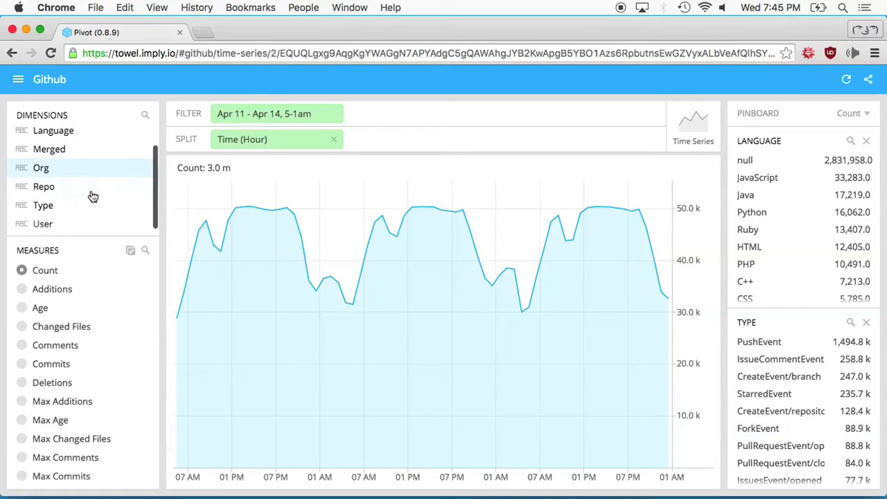
drag(85, 192, 370, 123)
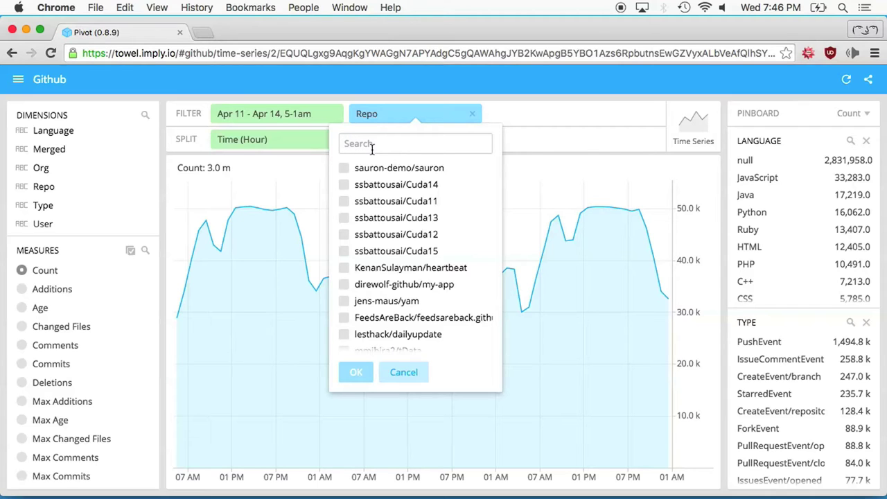
text(drui)
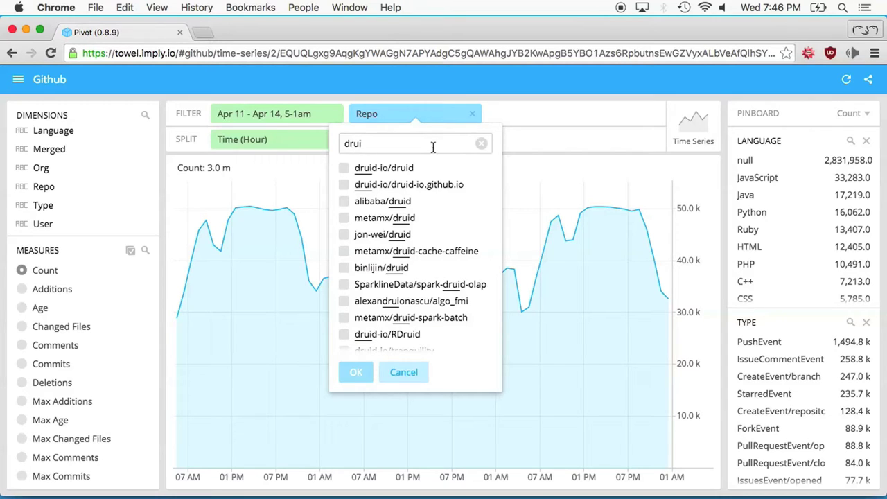
click(416, 174)
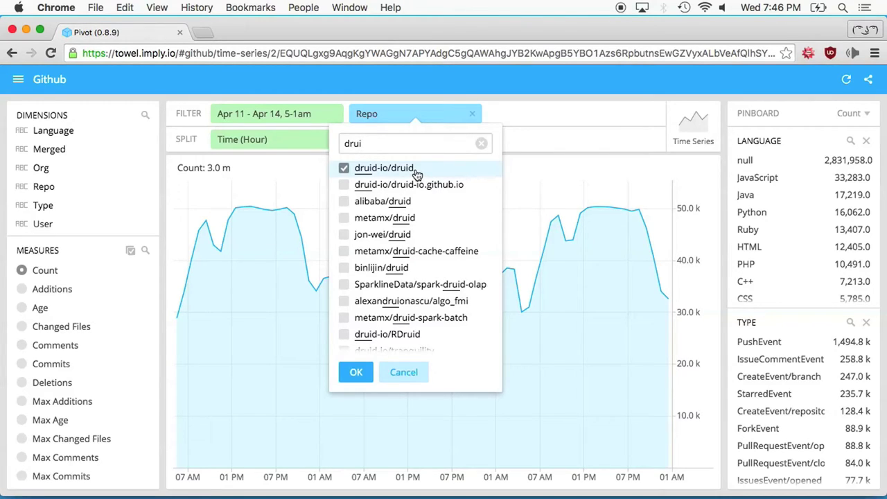
click(356, 373)
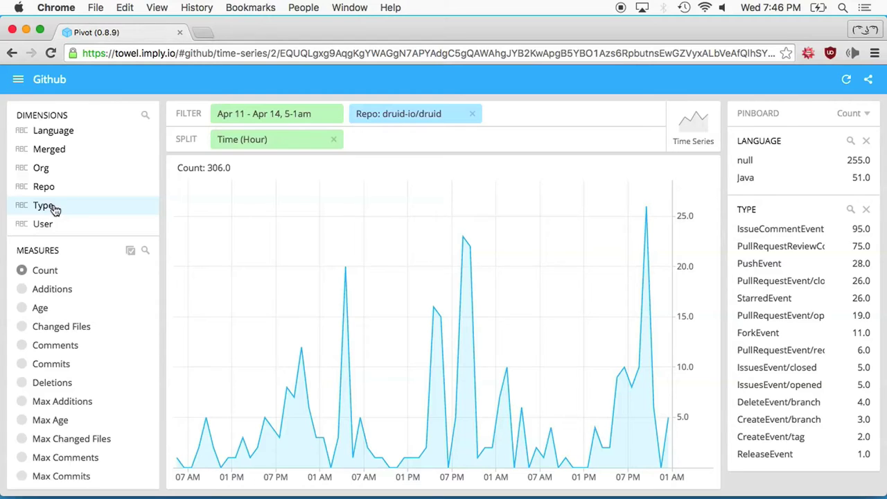
Replace the Time split with a split by User for the druid-io/druid events.
scroll(54, 210, down, 1)
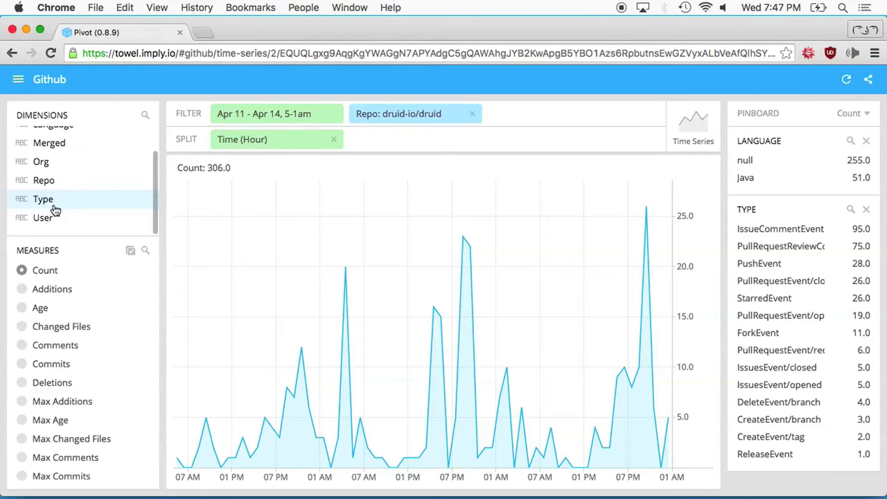
scroll(54, 210, up, 3)
scroll(57, 177, down, 1)
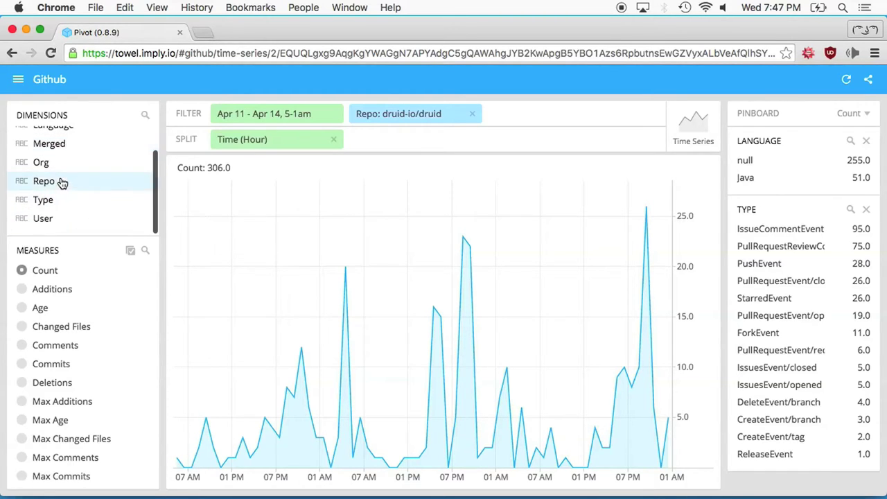
drag(64, 222, 286, 222)
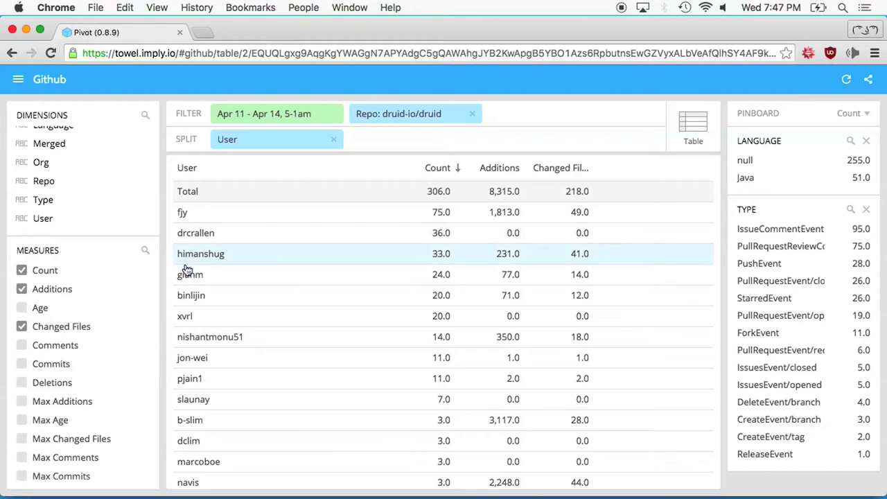
Add Time in hours as a second split after User, and remove both splits.
scroll(22, 173, up, 2)
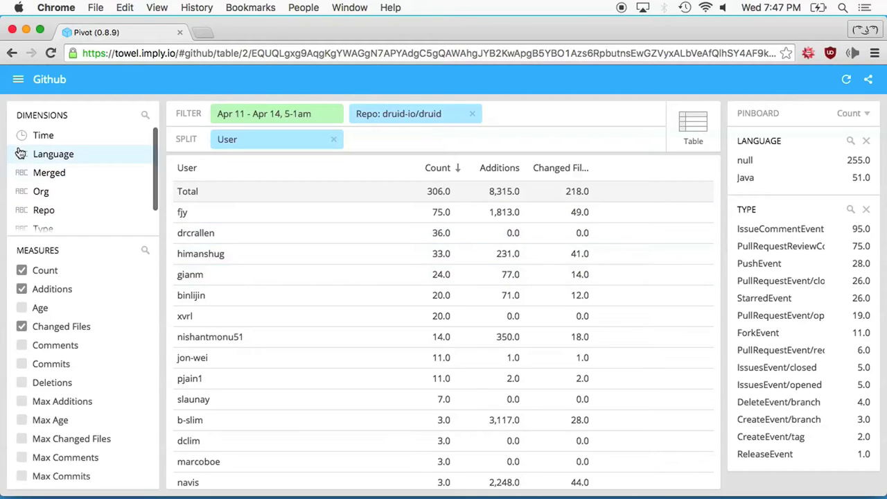
drag(43, 136, 409, 137)
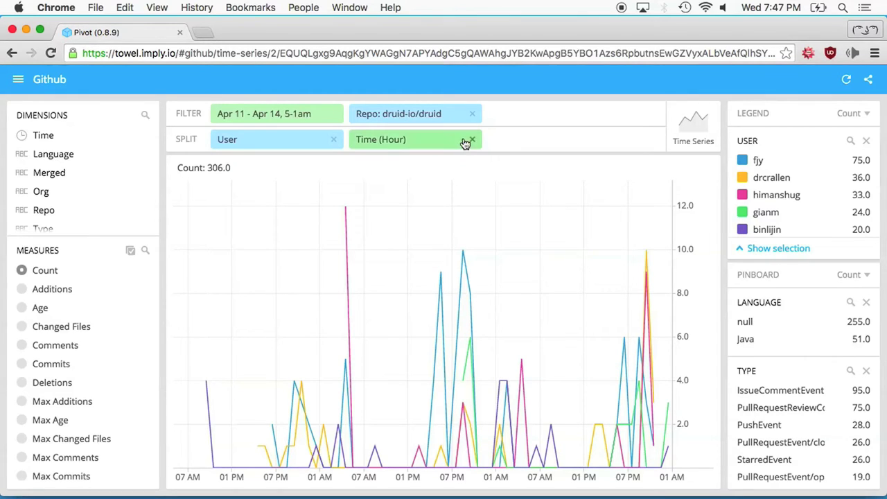
click(334, 140)
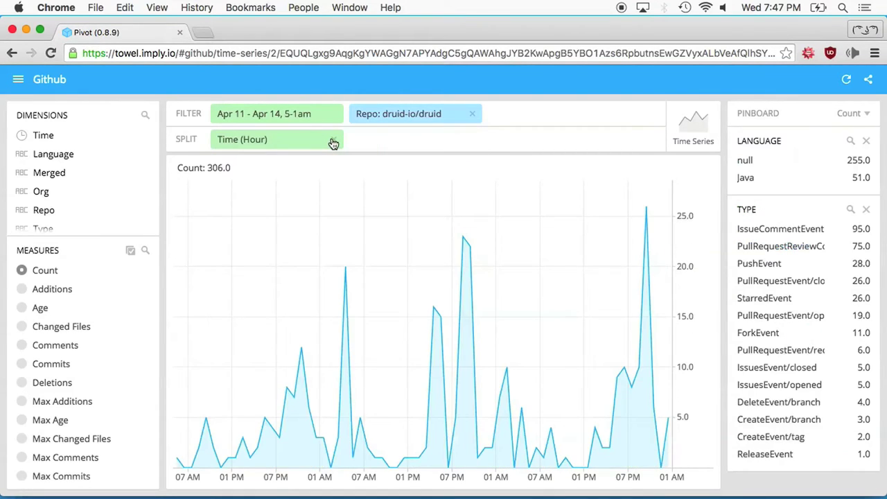
click(334, 140)
Split the druid-io/druid events by User and, within each user, by Type.
scroll(83, 177, down, 2)
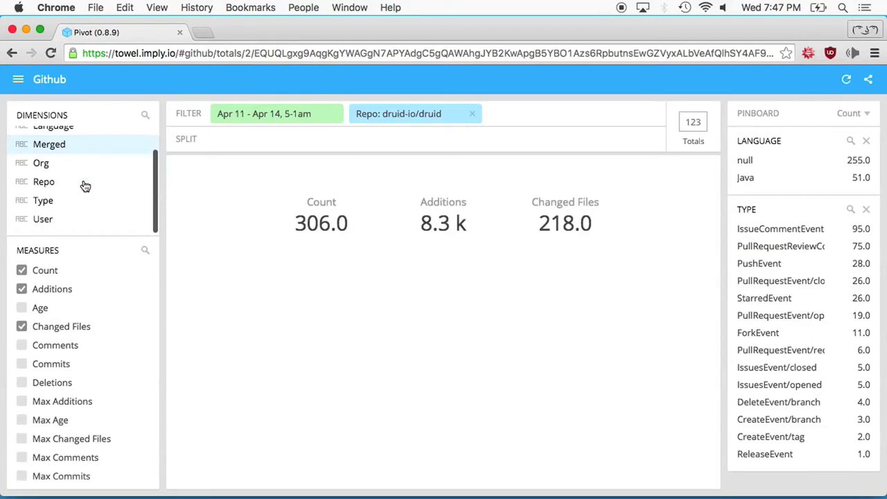
scroll(85, 184, up, 2)
scroll(85, 184, down, 1)
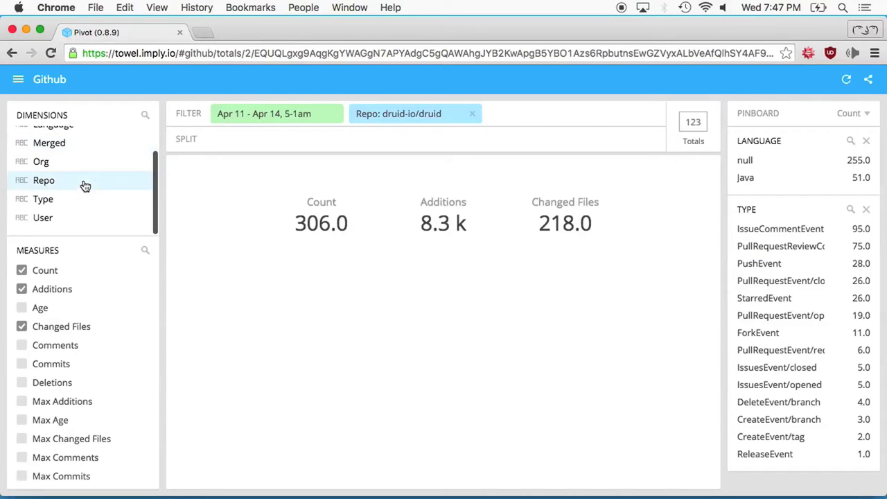
drag(66, 214, 264, 221)
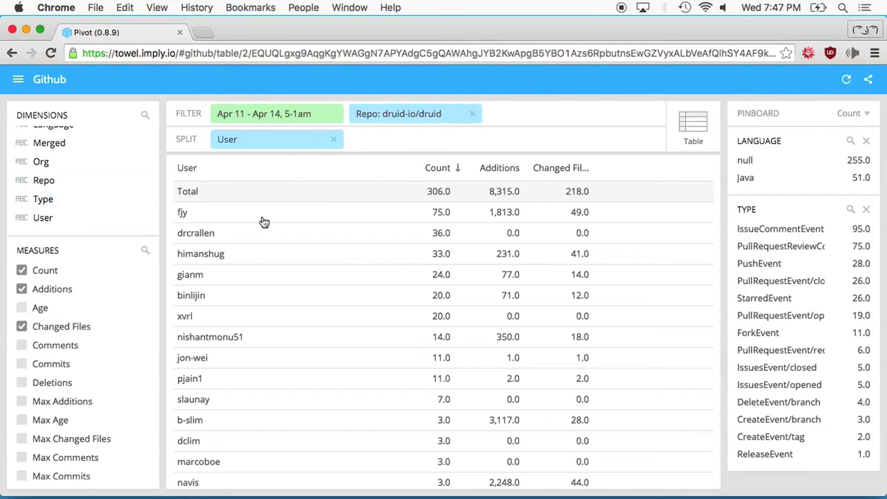
scroll(87, 221, up, 2)
scroll(89, 215, down, 1)
drag(75, 208, 460, 147)
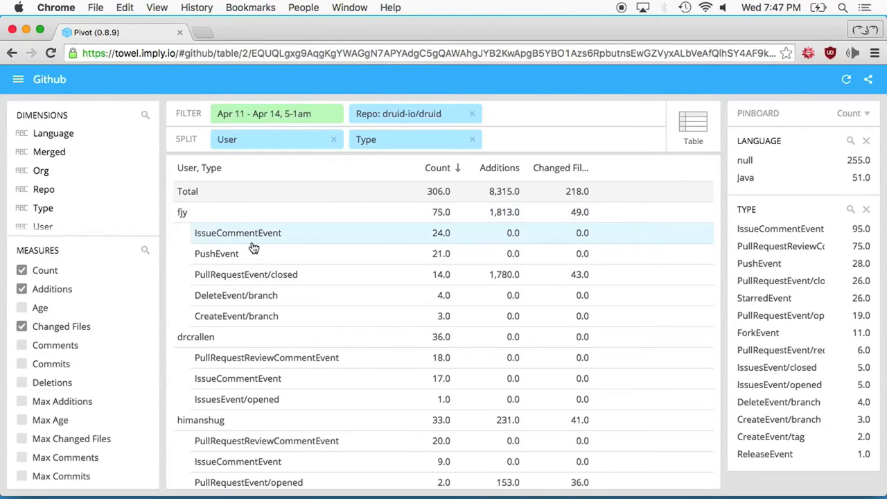
Change the time filter to the latest 30 days and look through the User and Type breakdown.
scroll(254, 249, down, 5)
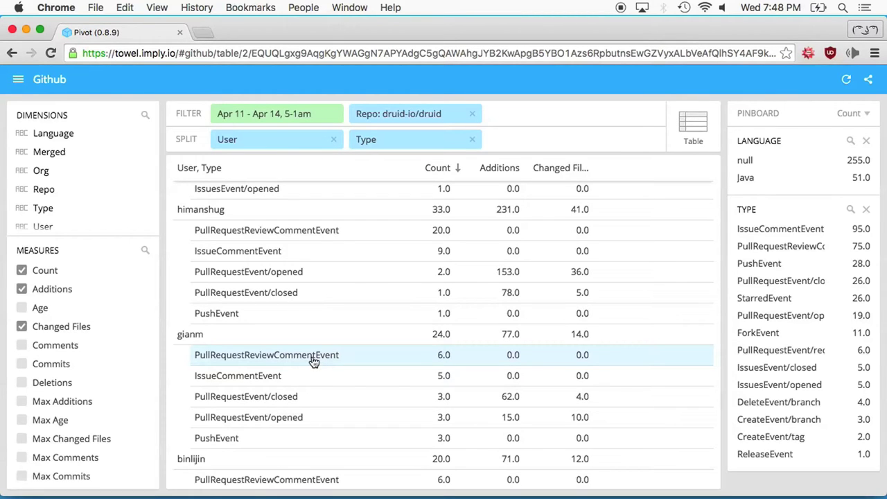
scroll(313, 367, up, 5)
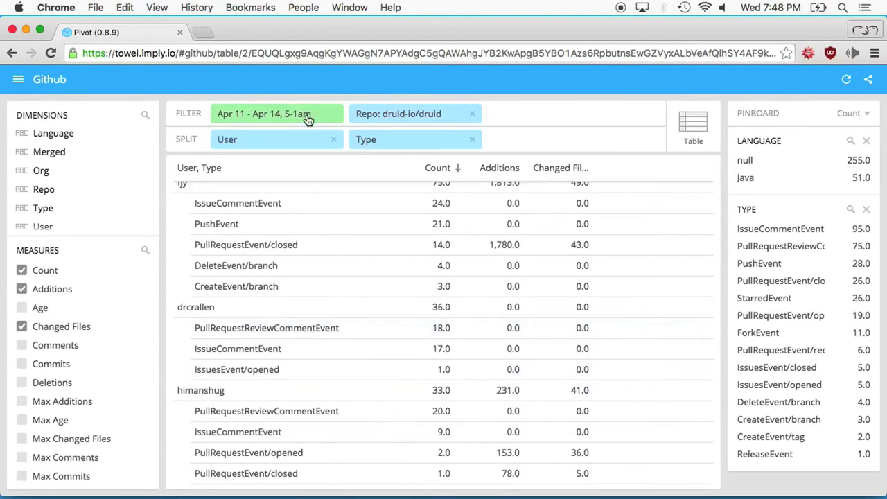
click(305, 117)
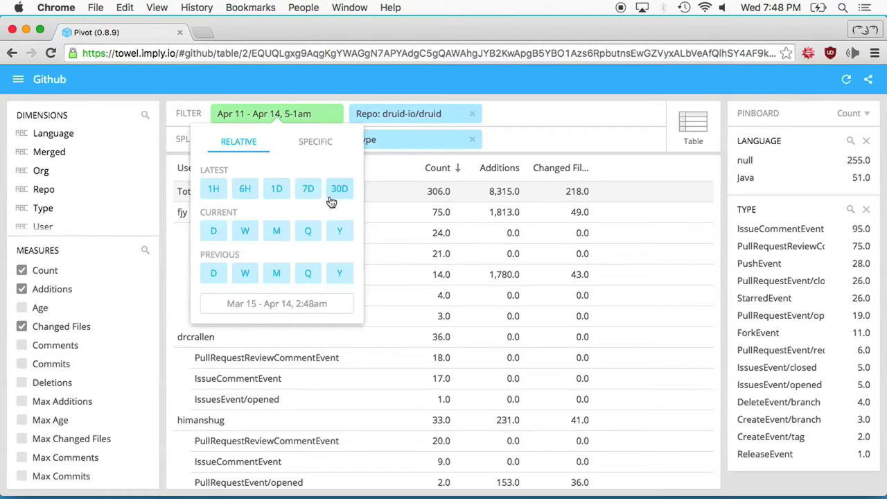
click(346, 191)
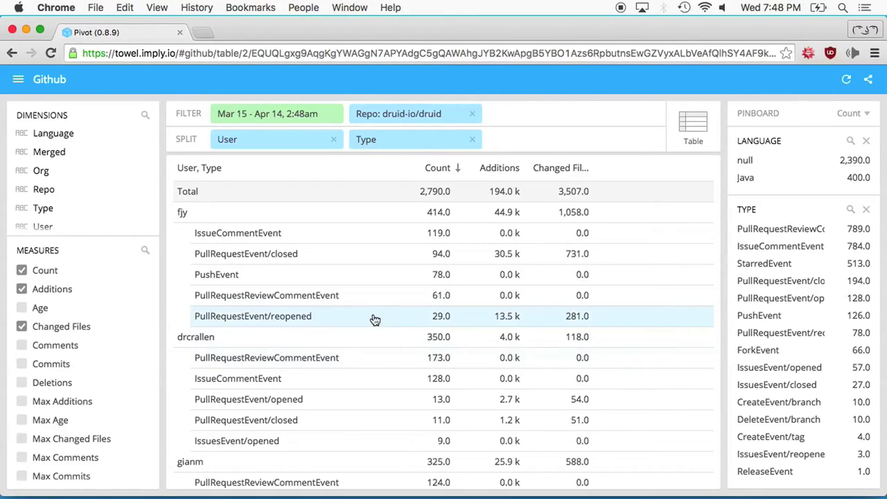
scroll(374, 343, down, 5)
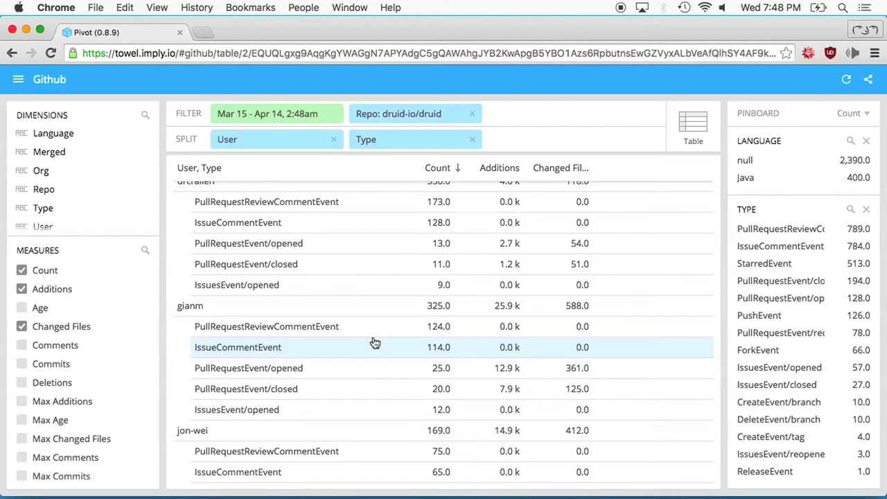
Remove the User and Type splits and the druid-io/druid Repo filter.
click(332, 139)
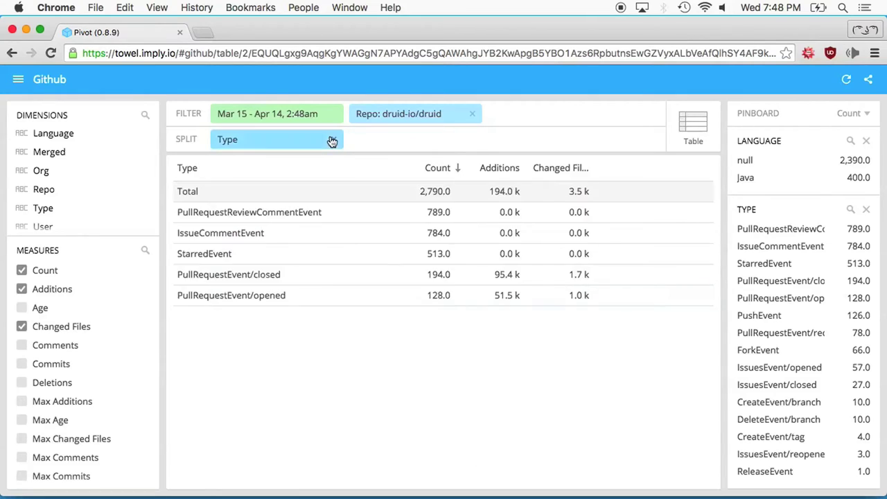
click(332, 140)
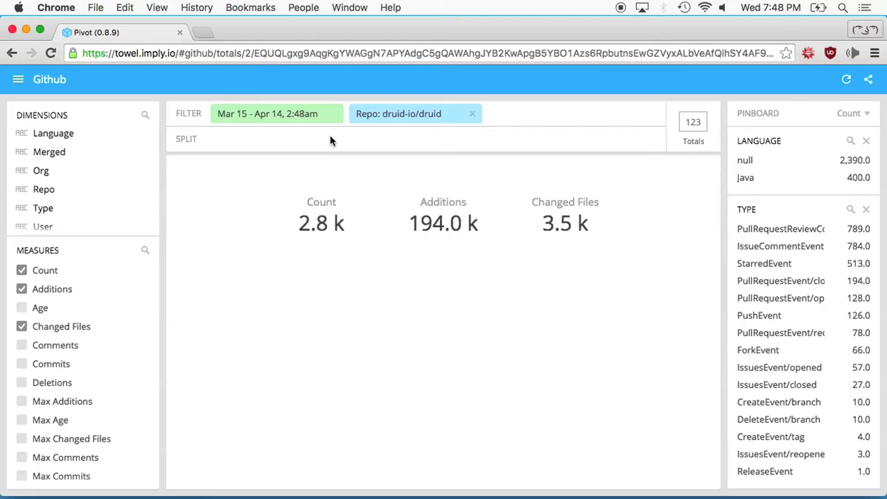
click(472, 114)
Try to add a User filter to the Github data.
scroll(49, 199, down, 1)
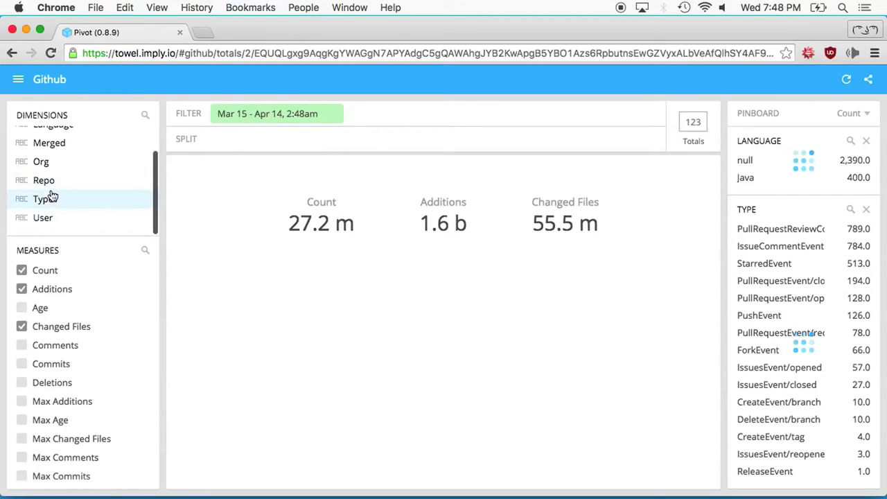
drag(58, 219, 361, 118)
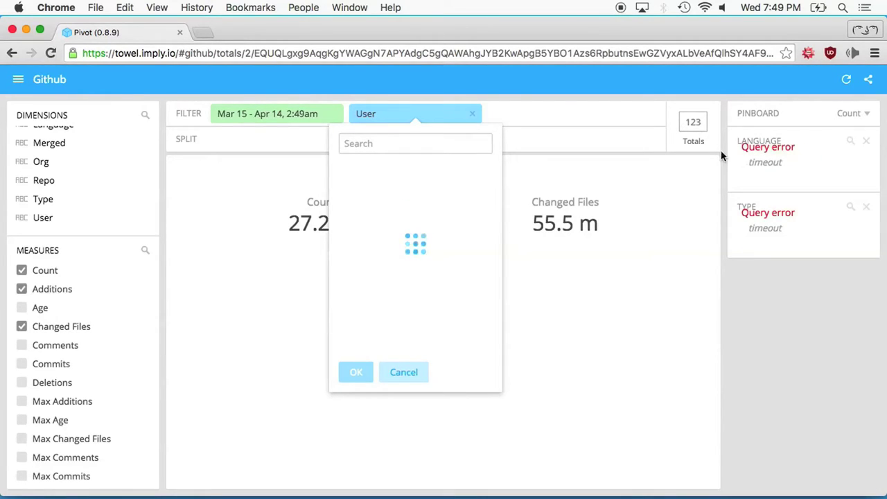
click(215, 95)
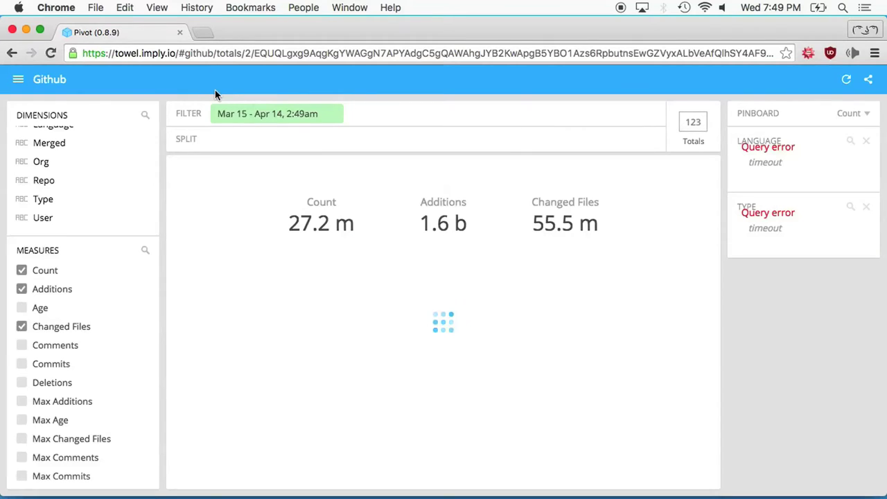
Reload the page and switch to the Wikipedia data cube.
click(44, 54)
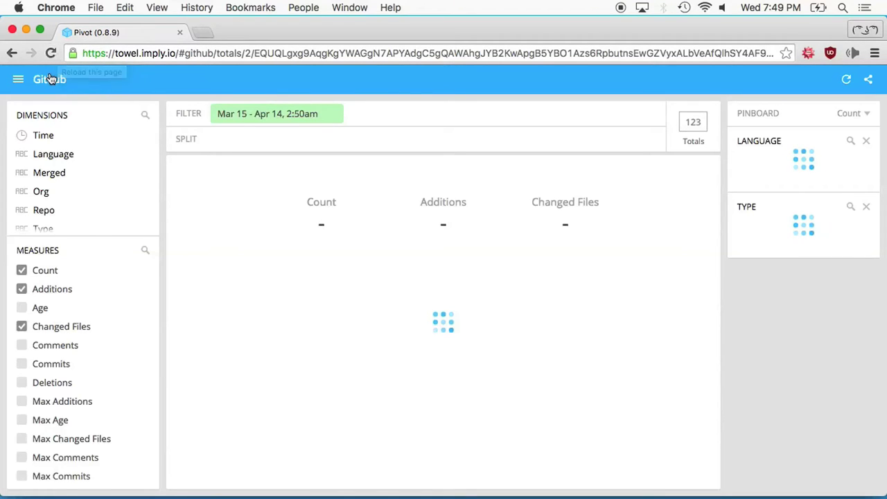
click(48, 79)
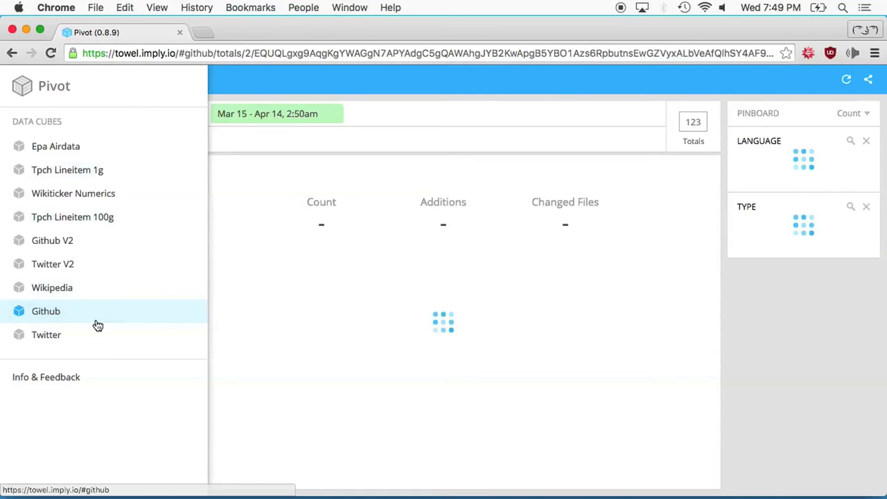
click(101, 291)
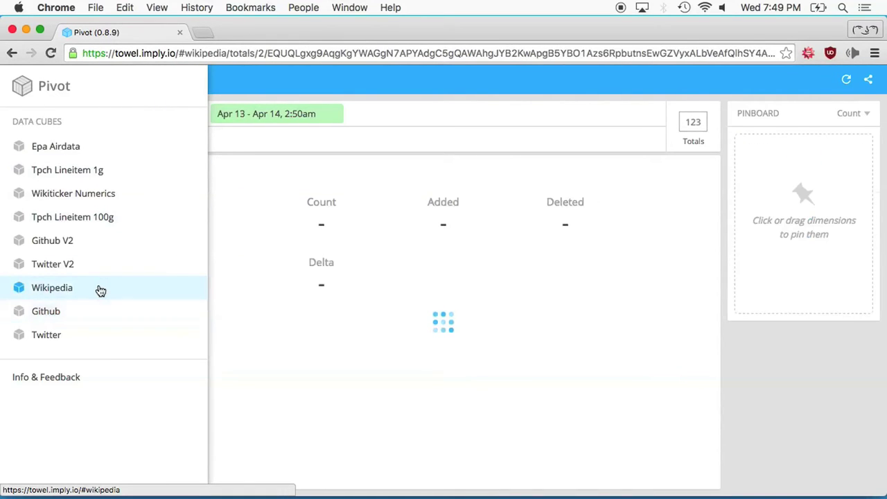